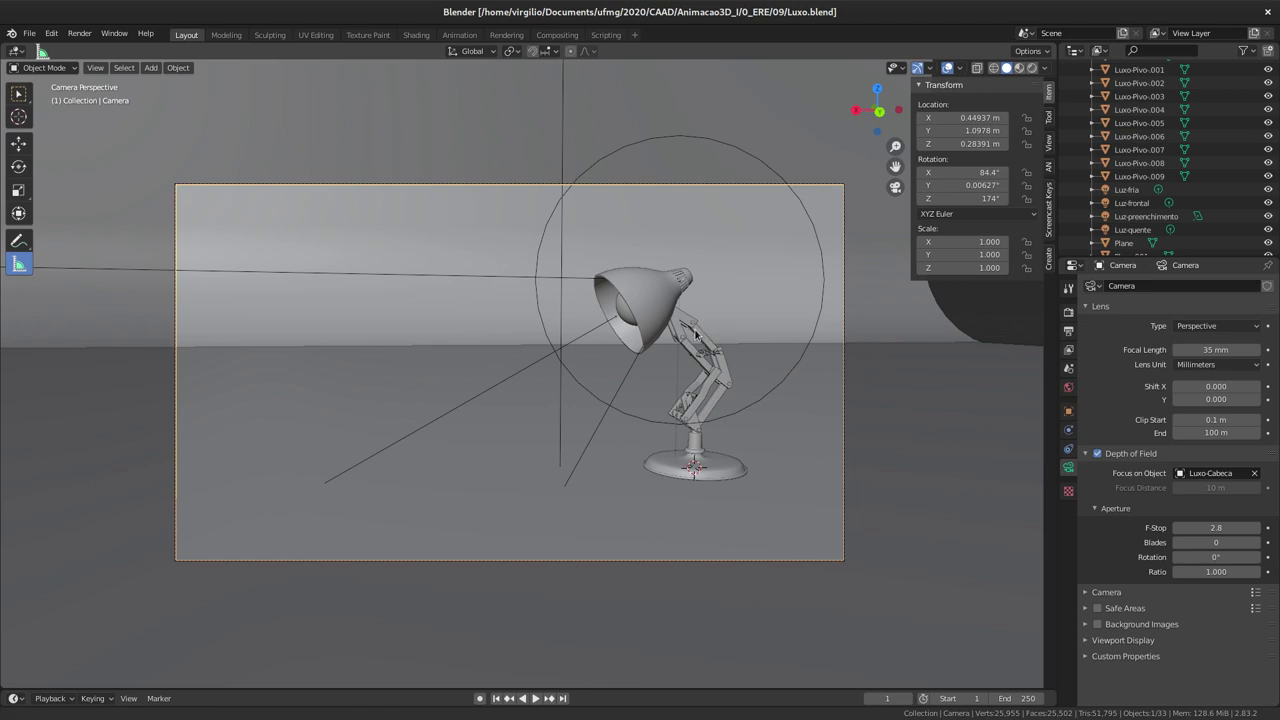
View the last rendered image of the lamp, then return to the 3D scene
scroll(740, 305, "up", 2)
scroll(770, 290, "up", 1)
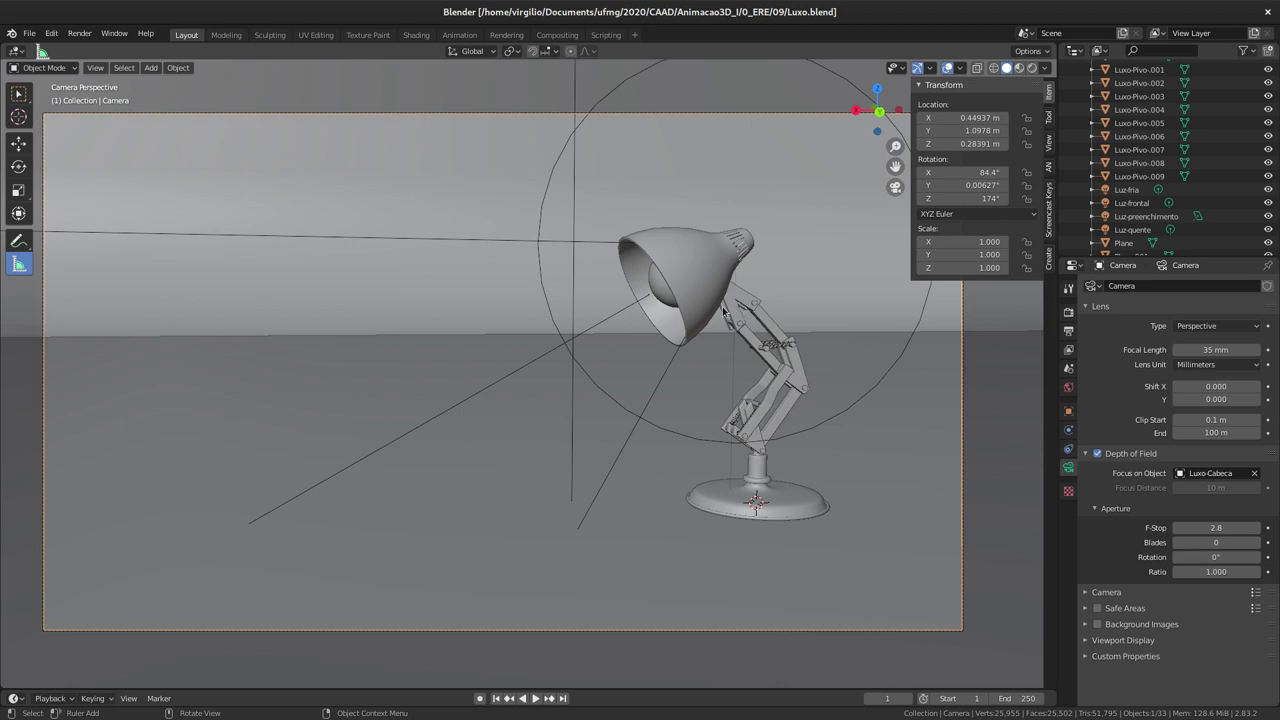
key("F11")
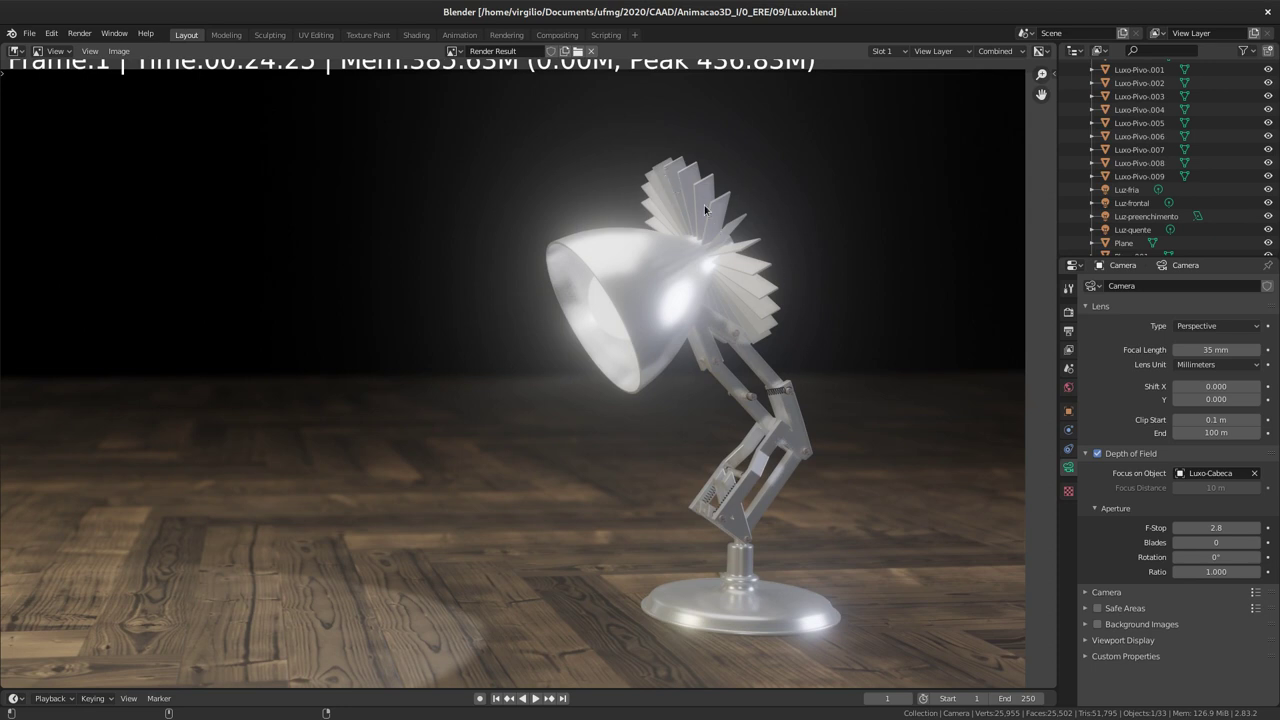
key("Escape")
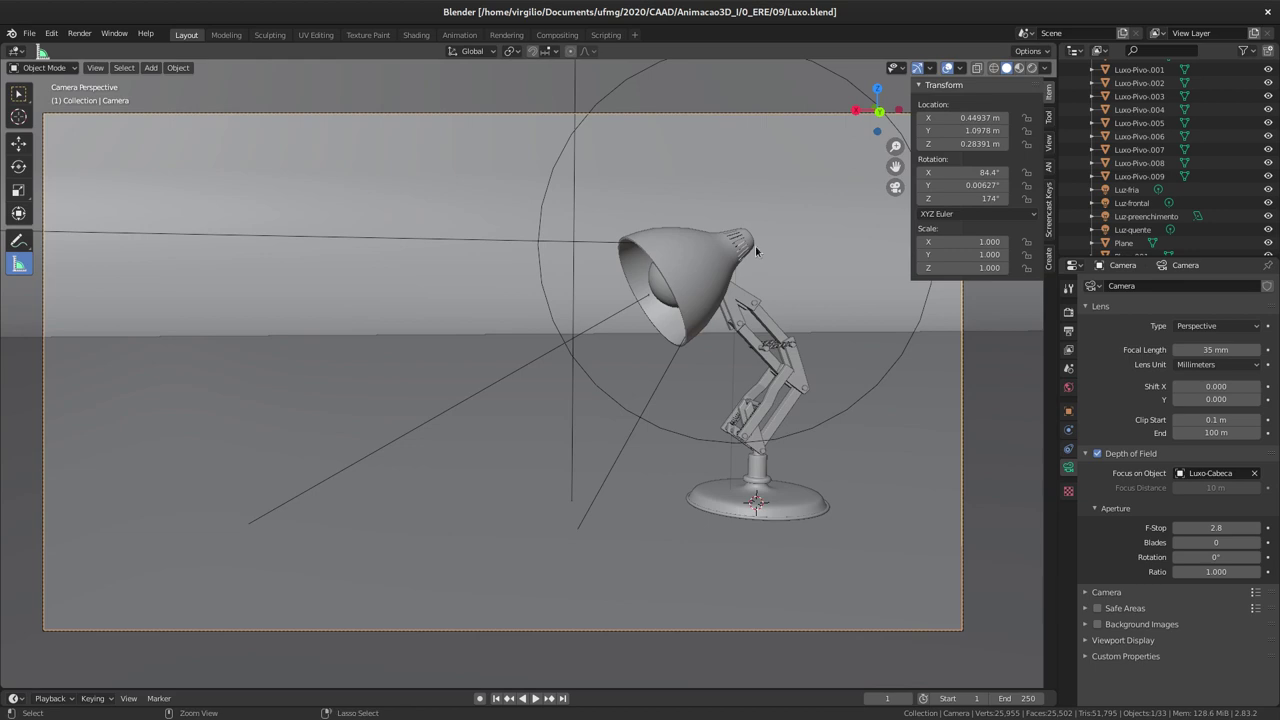
Orbit around the lamp to inspect the shade and bulb, then return to the camera view
mouse_move(765, 245)
middle_mouse_down()
mouse_move(665, 263)
mouse_move(700, 245)
middle_mouse_up()
scroll(763, 209, "up", 5)
scroll(676, 253, "up", 3)
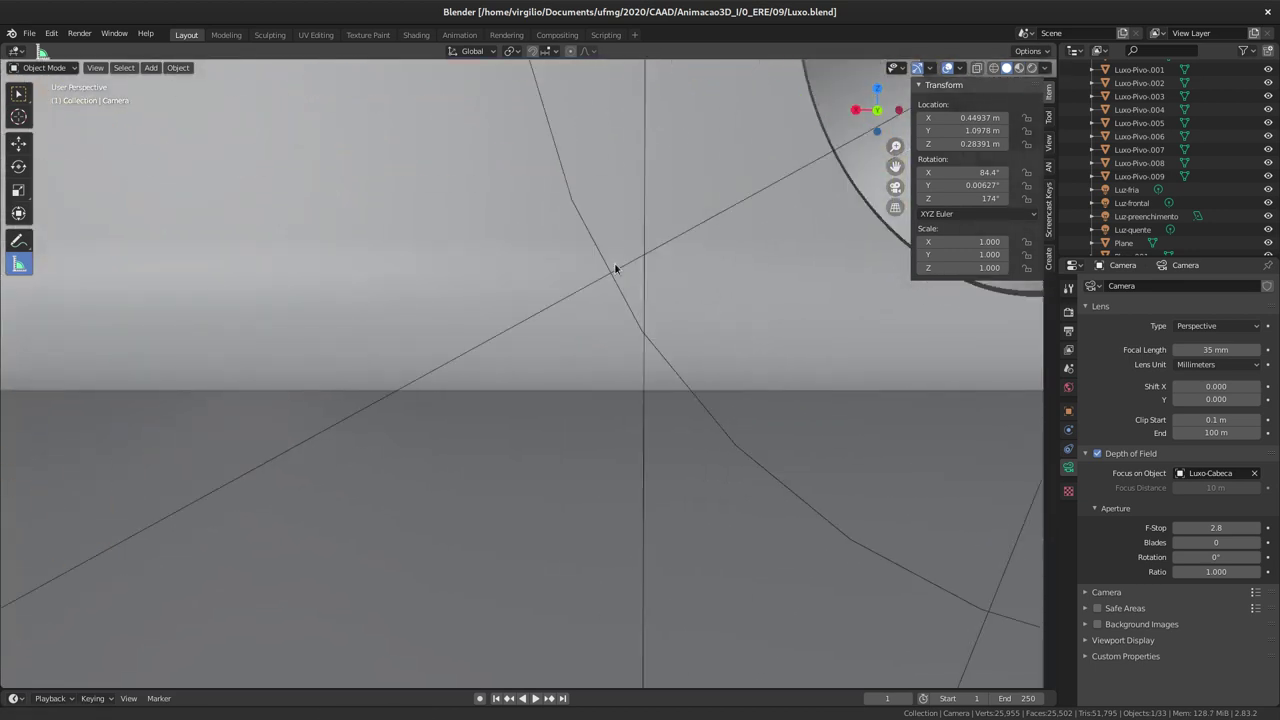
scroll(676, 253, "down", 3)
scroll(660, 225, "down", 3)
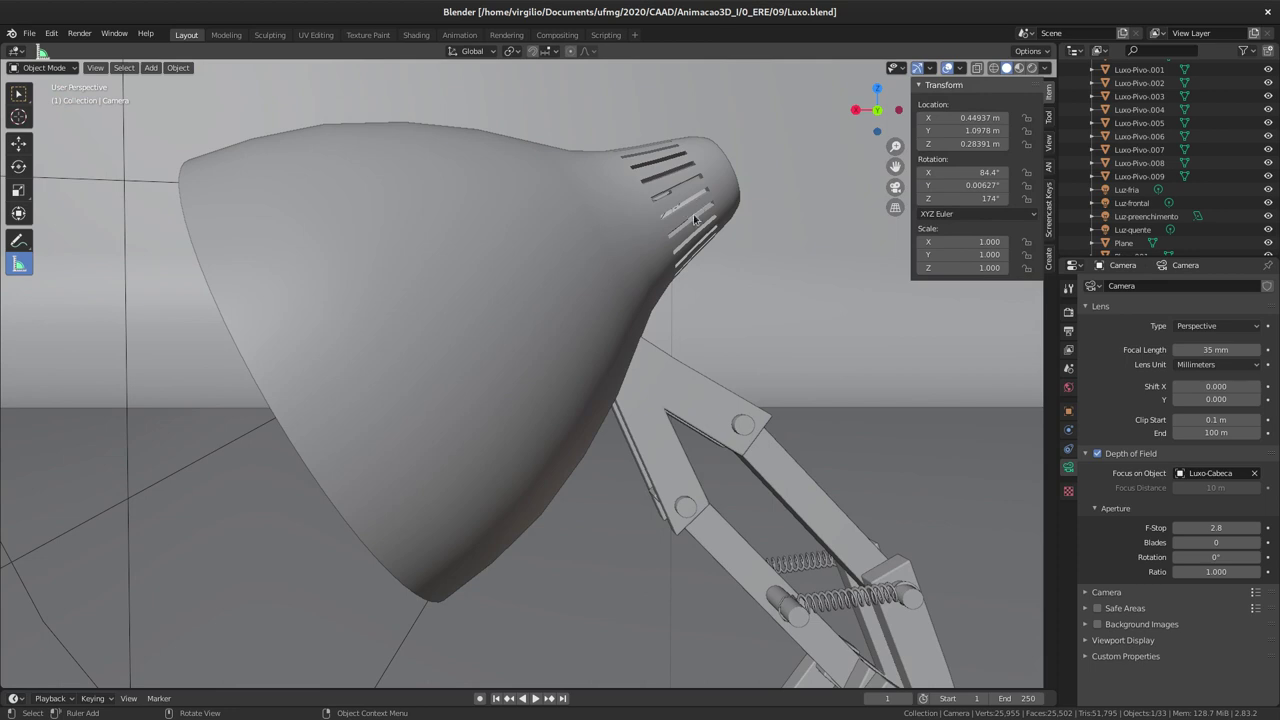
mouse_move(643, 249)
middle_mouse_down()
mouse_move(698, 265)
mouse_move(697, 298)
middle_mouse_up()
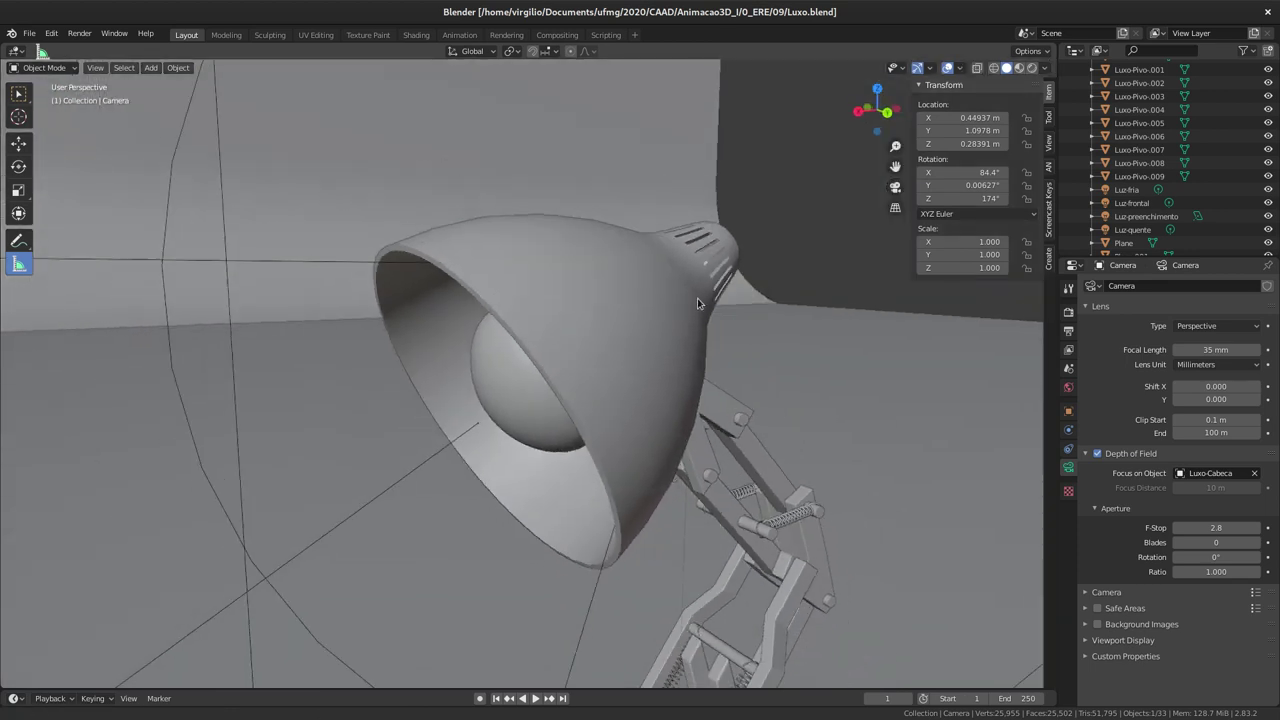
scroll(697, 298, "down", 5)
middle_click_drag(713, 345, 648, 339)
scroll(595, 449, "down", 3)
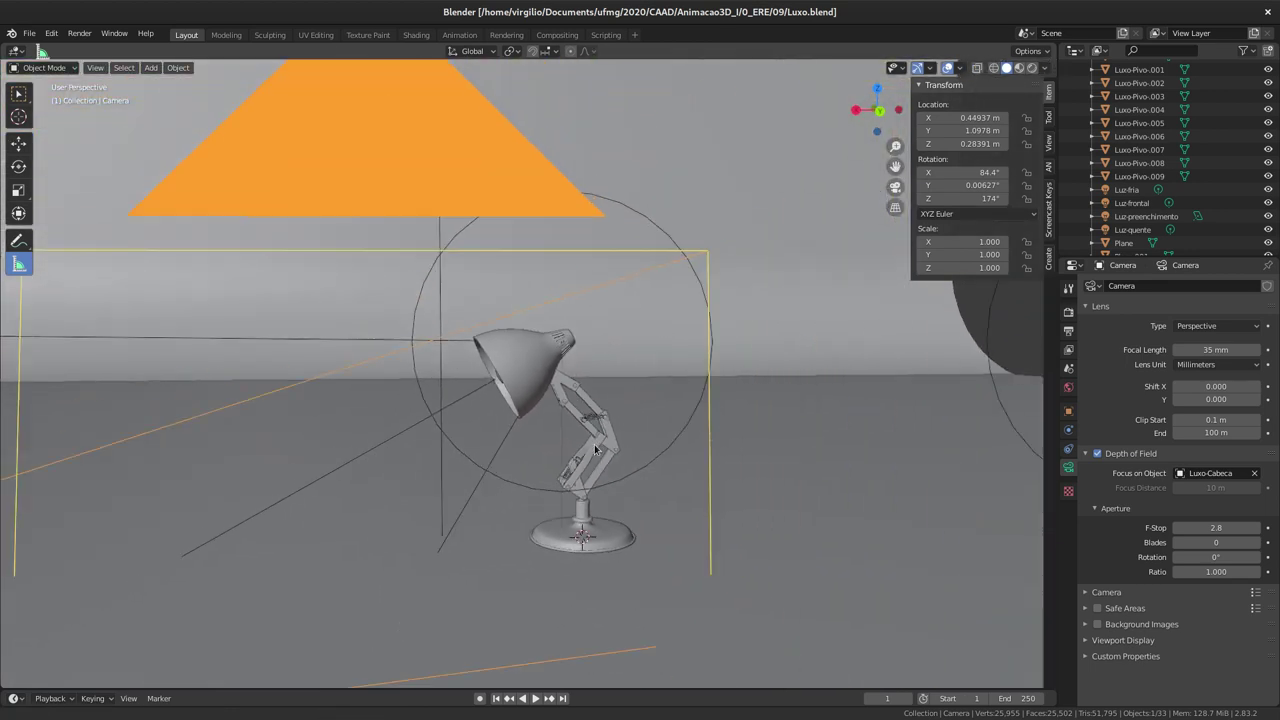
middle_click_drag(595, 450, 745, 278)
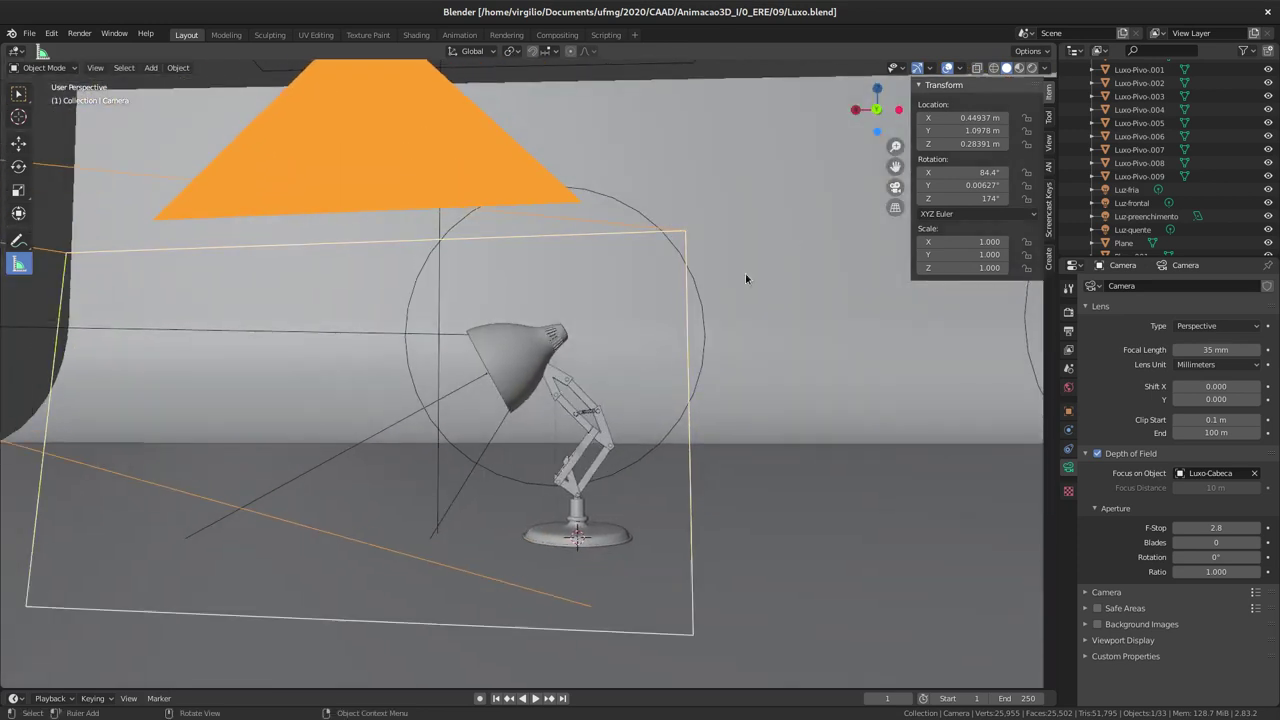
left_click(895, 187)
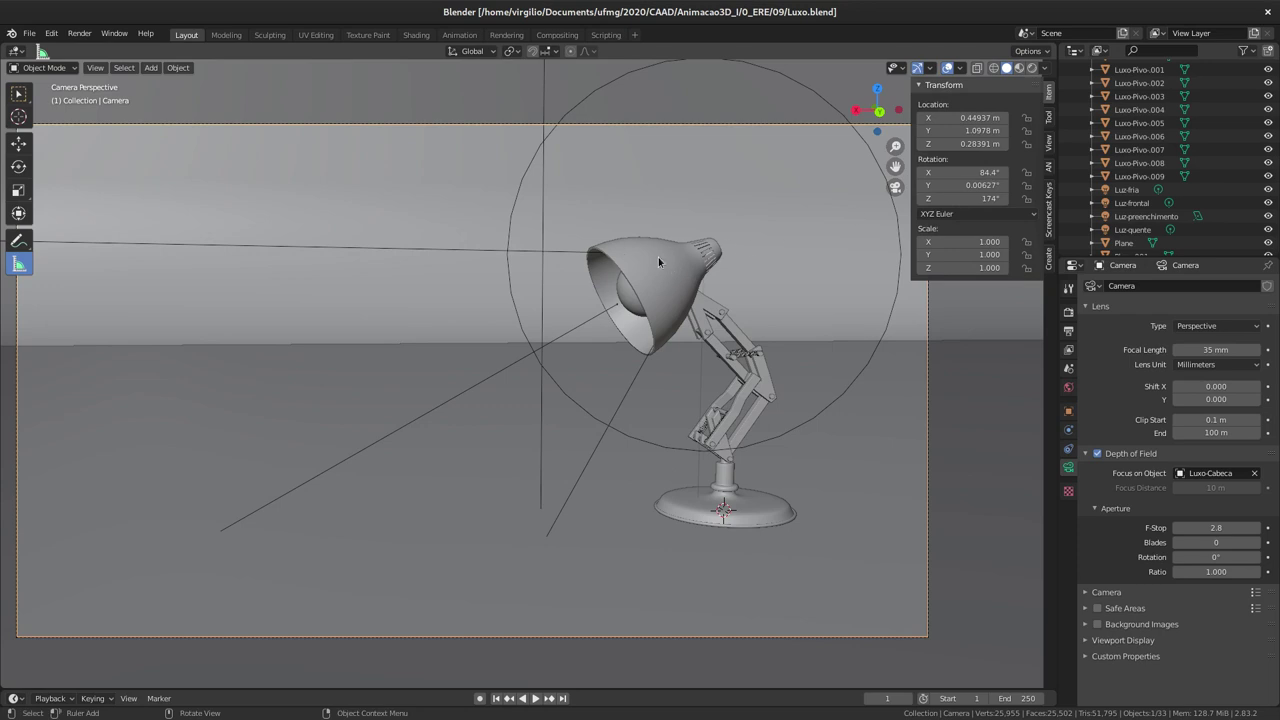
Scroll the Outliner to the top and expand Luxo-Cabeca to reveal its child objects
scroll(1250, 177, "down", 1)
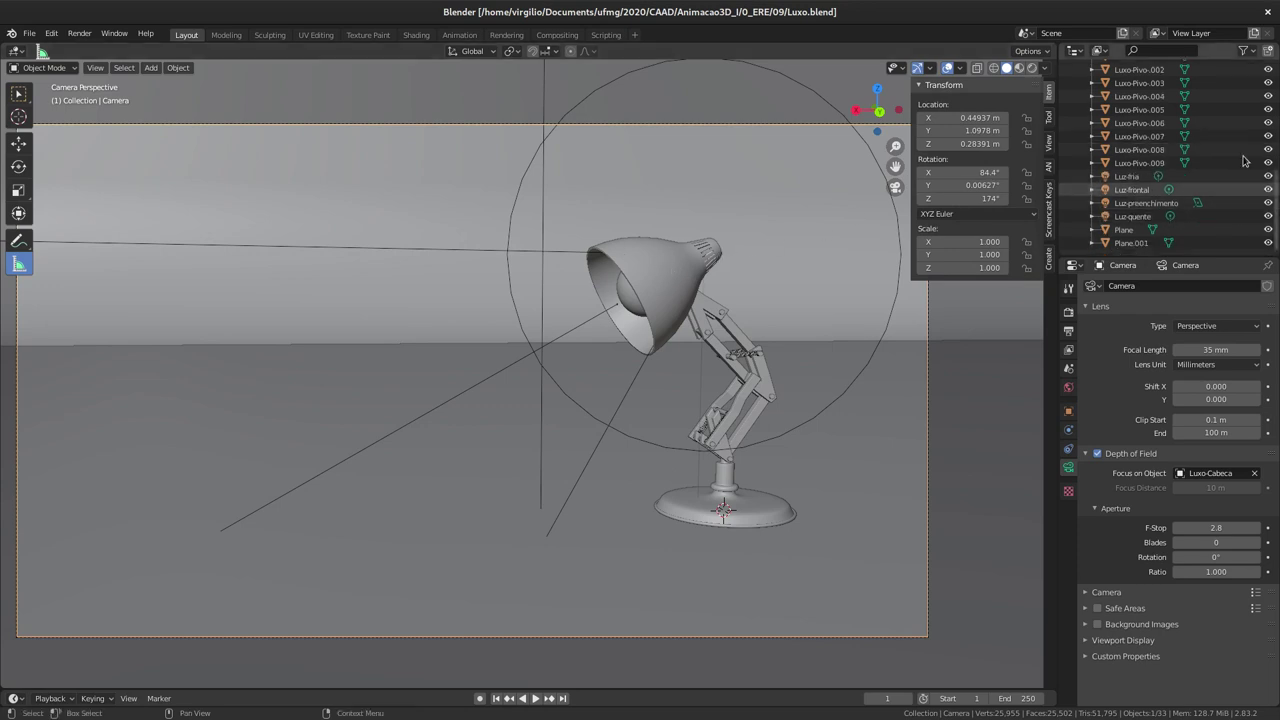
scroll(1150, 200, "up", 4)
scroll(1145, 240, "up", 4)
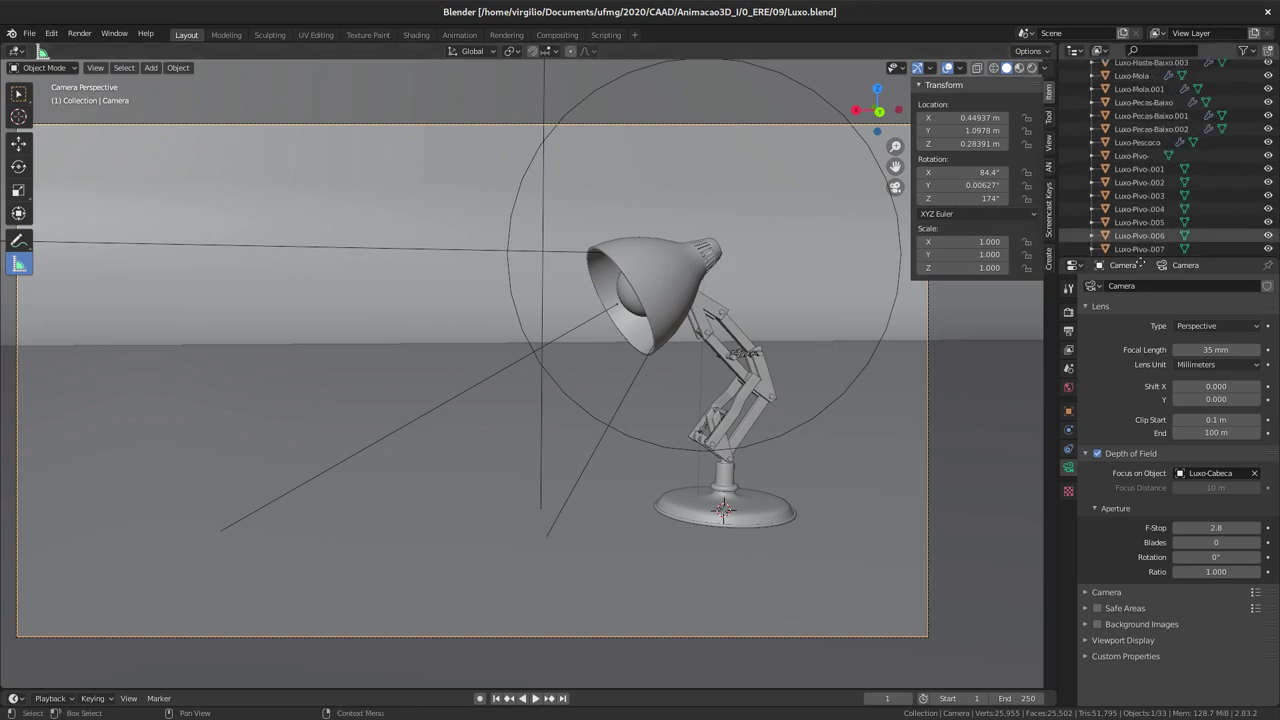
scroll(1145, 230, "up", 2)
scroll(1150, 200, "up", 2)
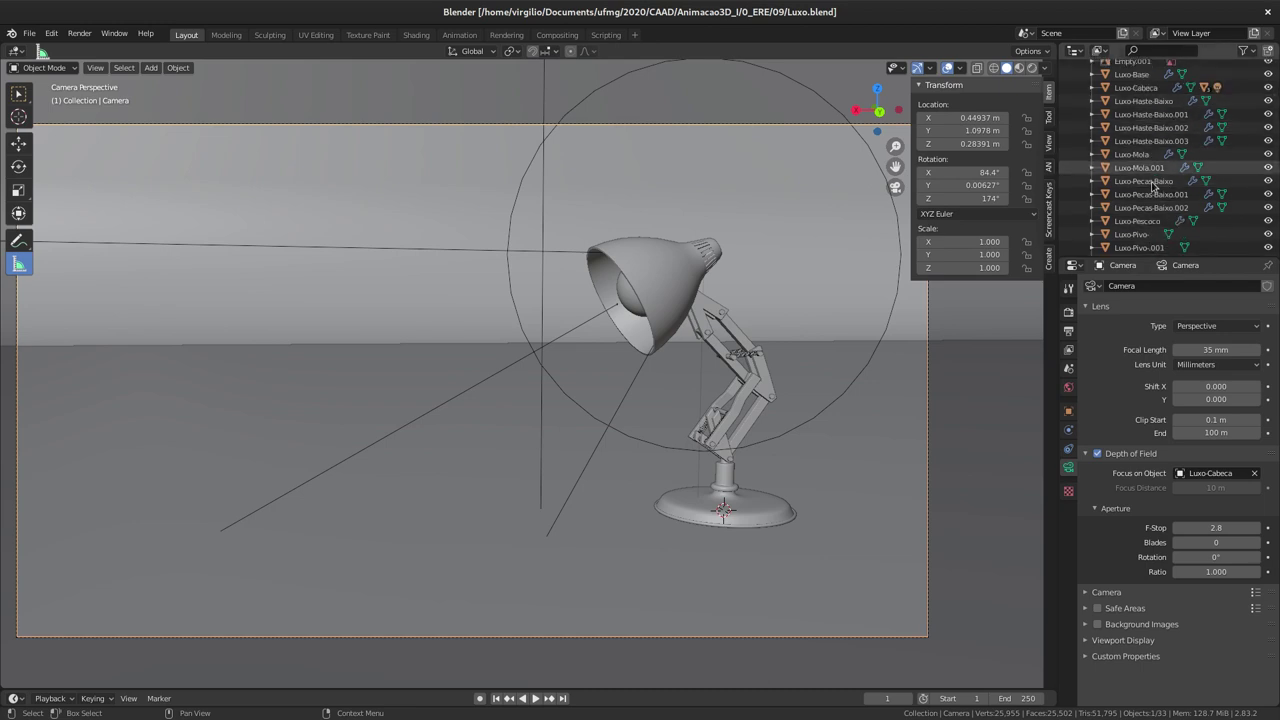
scroll(1150, 180, "up", 3)
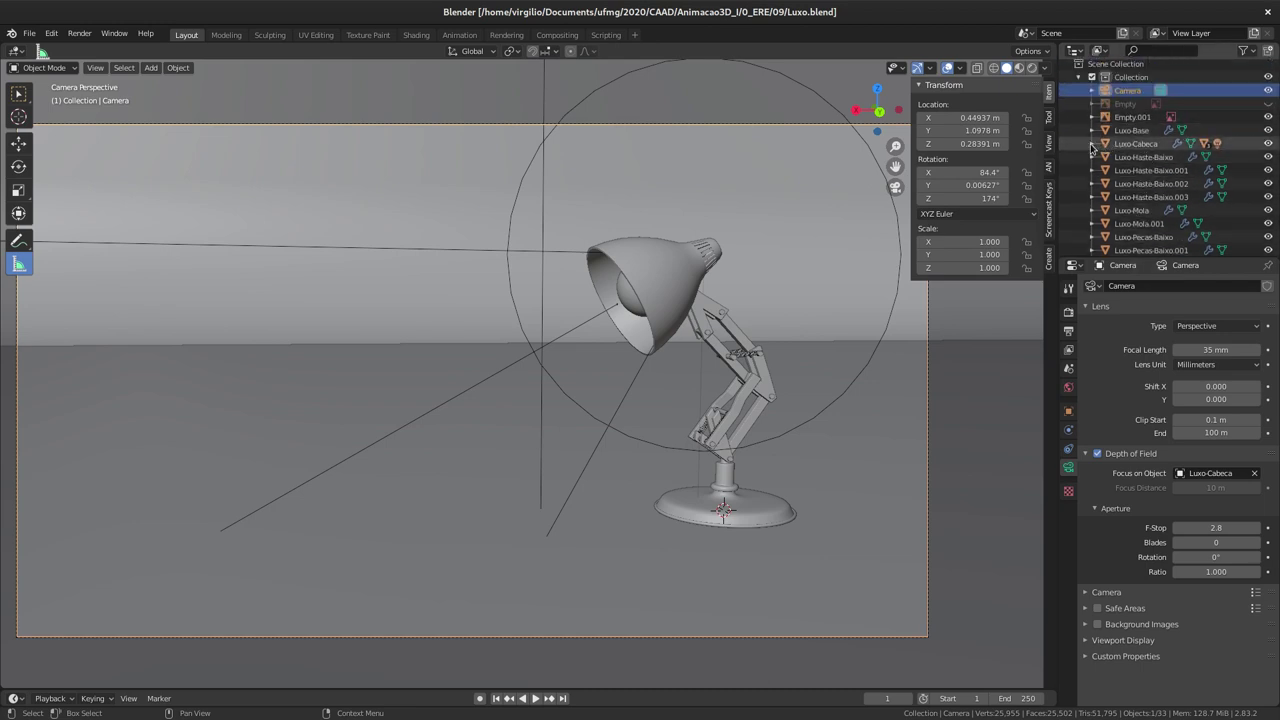
left_click(1091, 144)
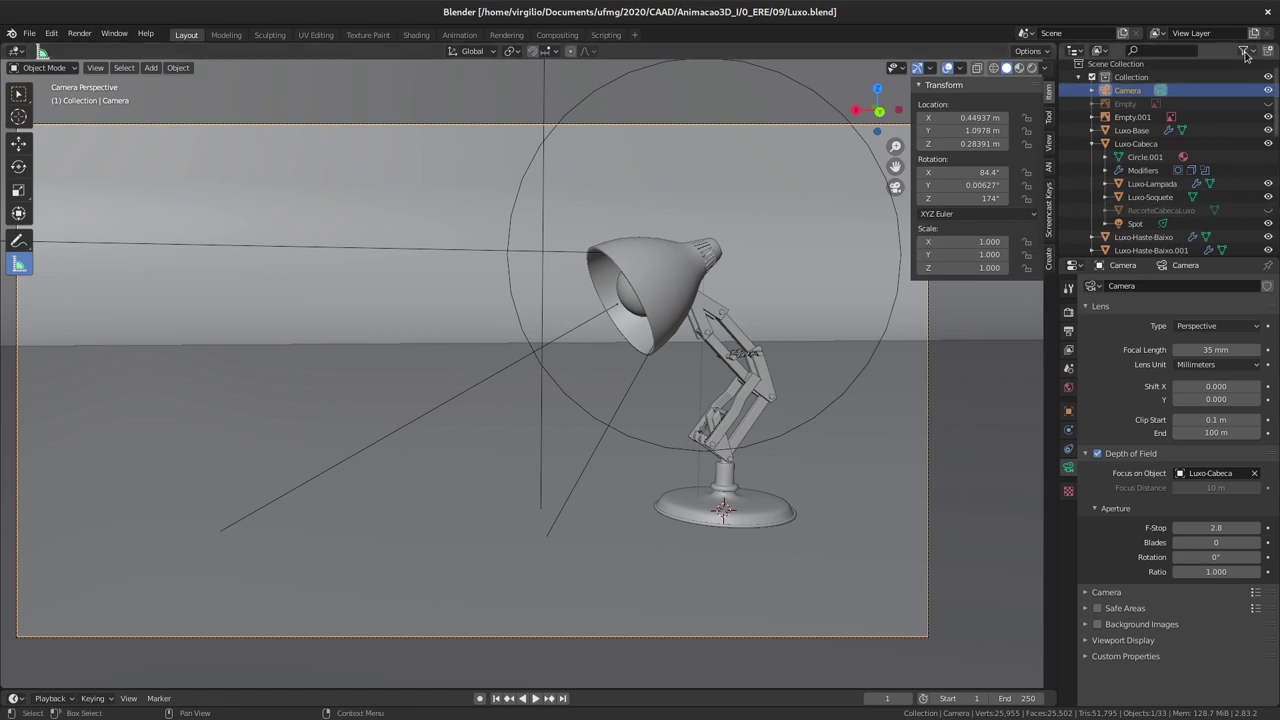
left_click(1246, 52)
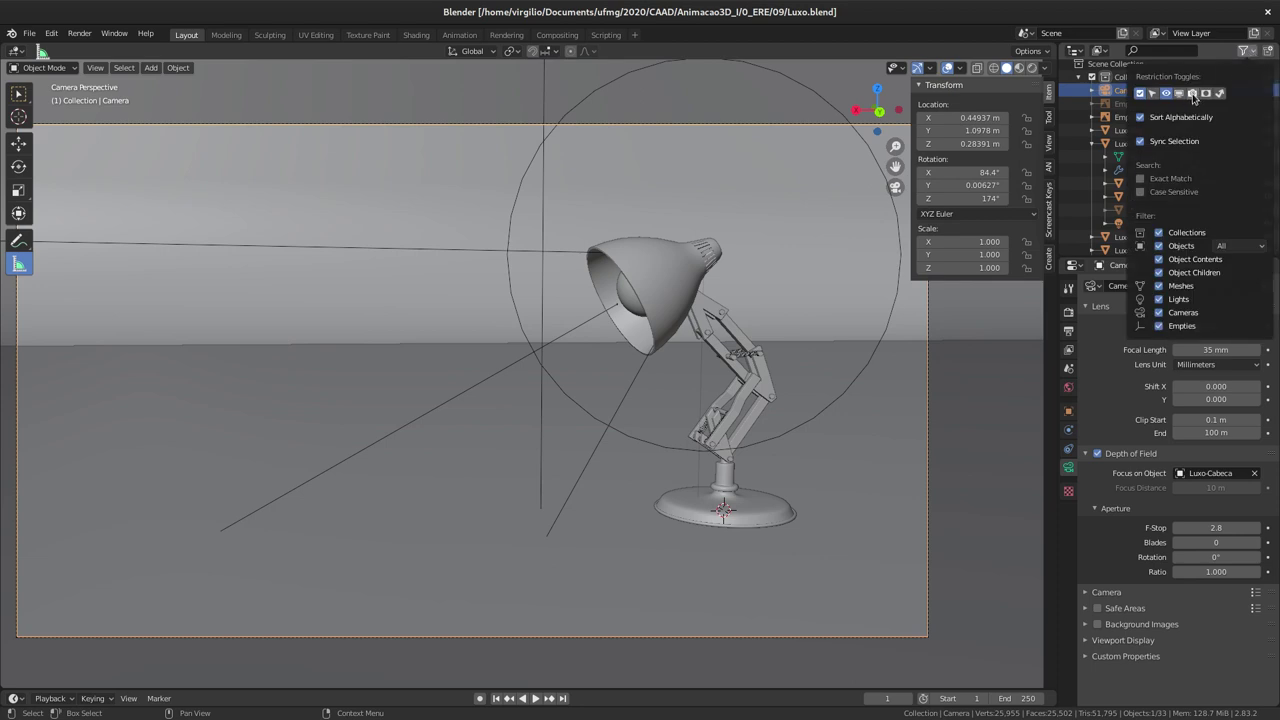
Show the Disable in Renders column and toggle RecorteCabecaLuxo's render visibility on and back off
left_click(1193, 95)
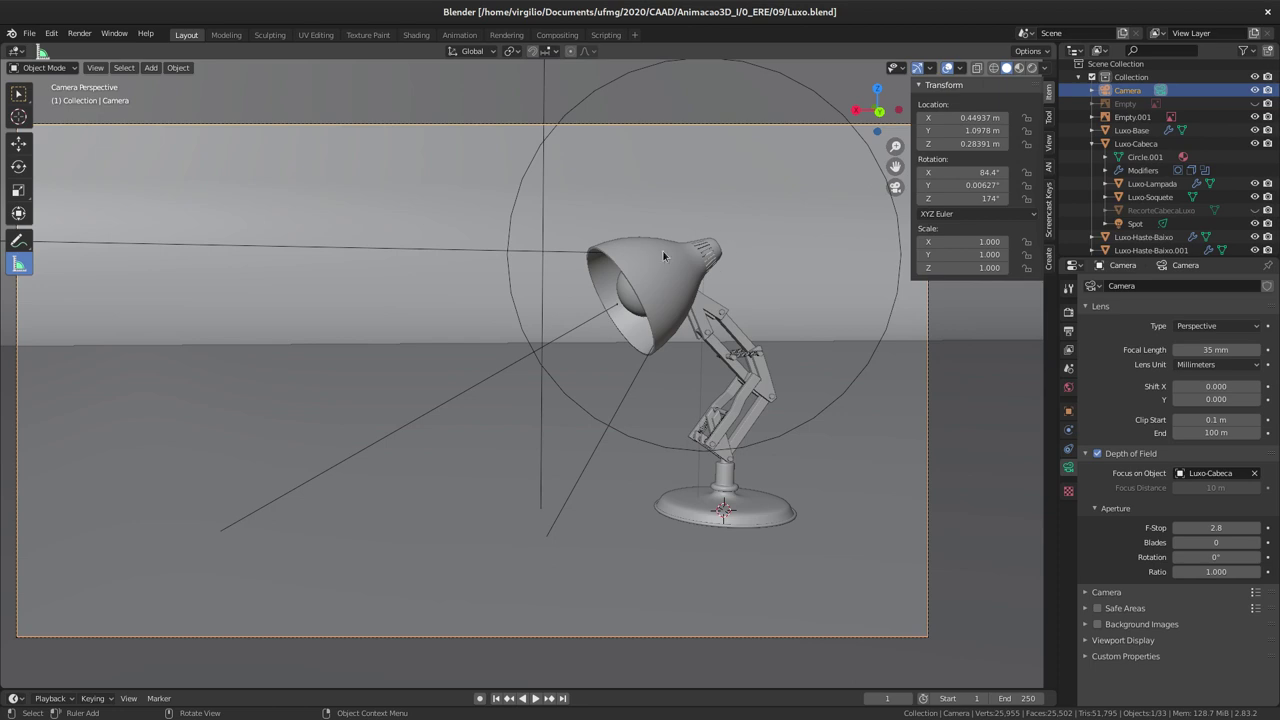
left_click(1255, 211)
left_click(1255, 211)
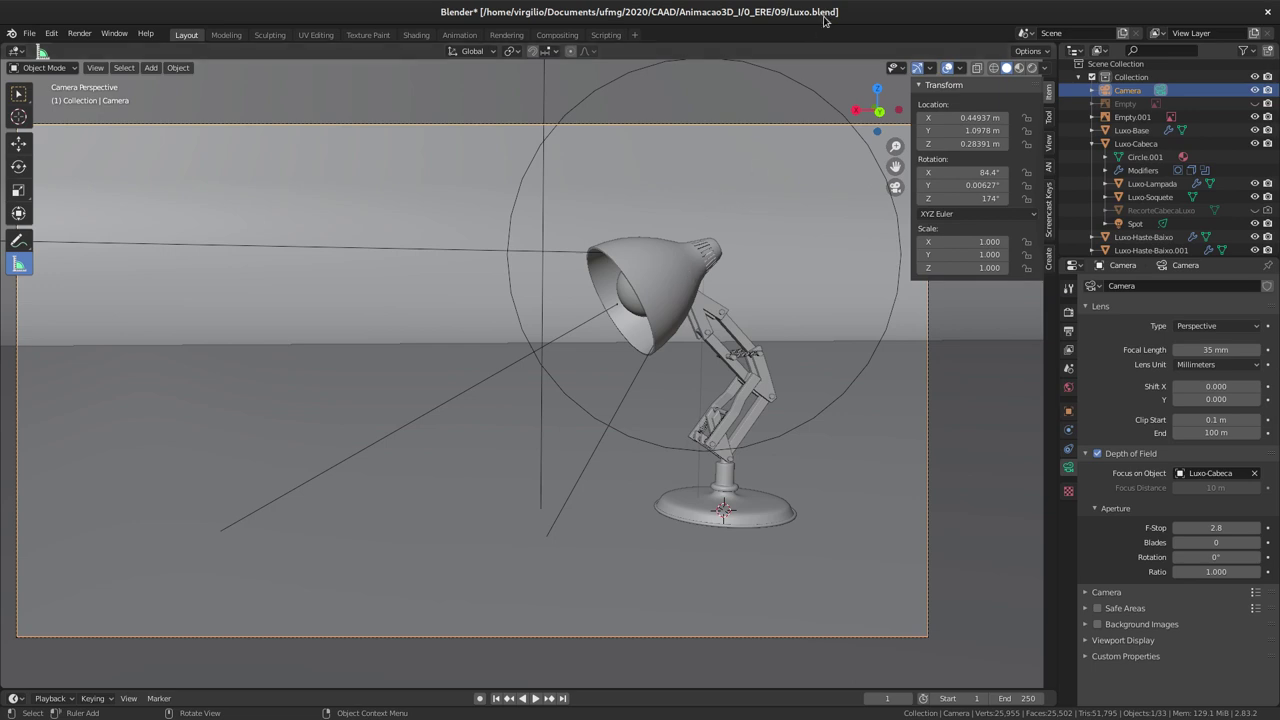
Render the glowing lamp on the wooden floor, then close the render to return to the scene
key("F12")
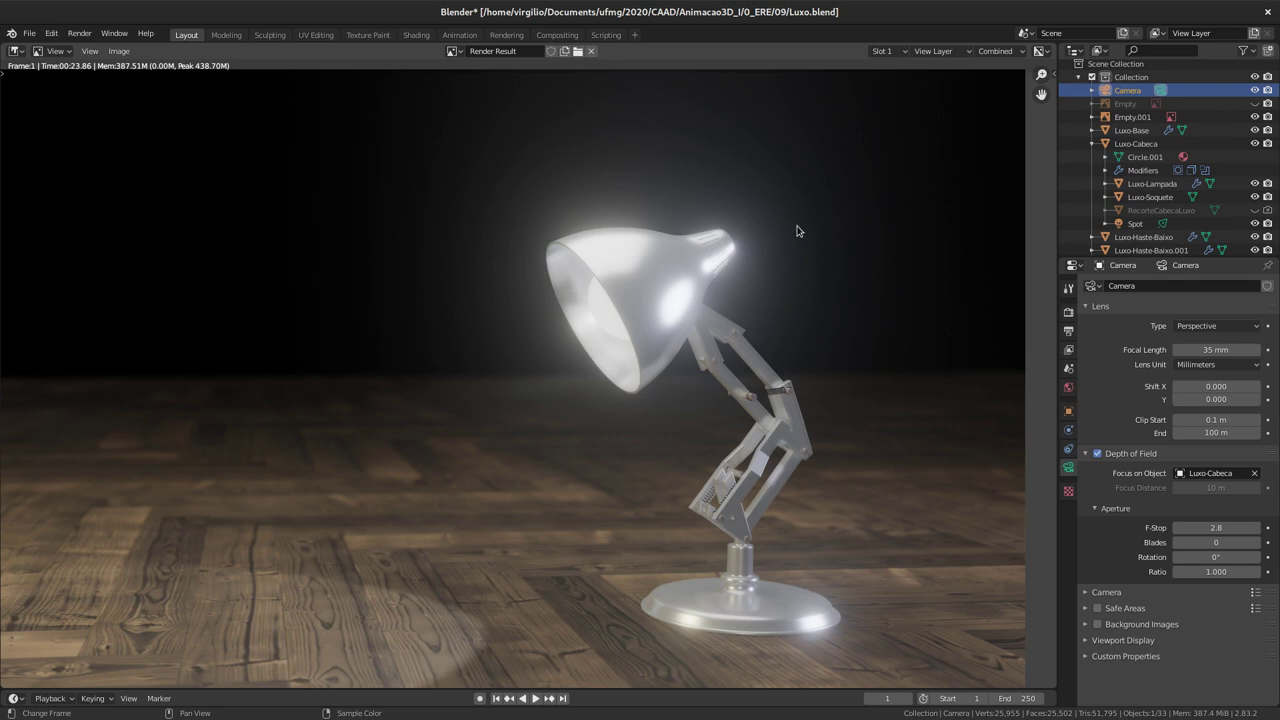
key("Escape")
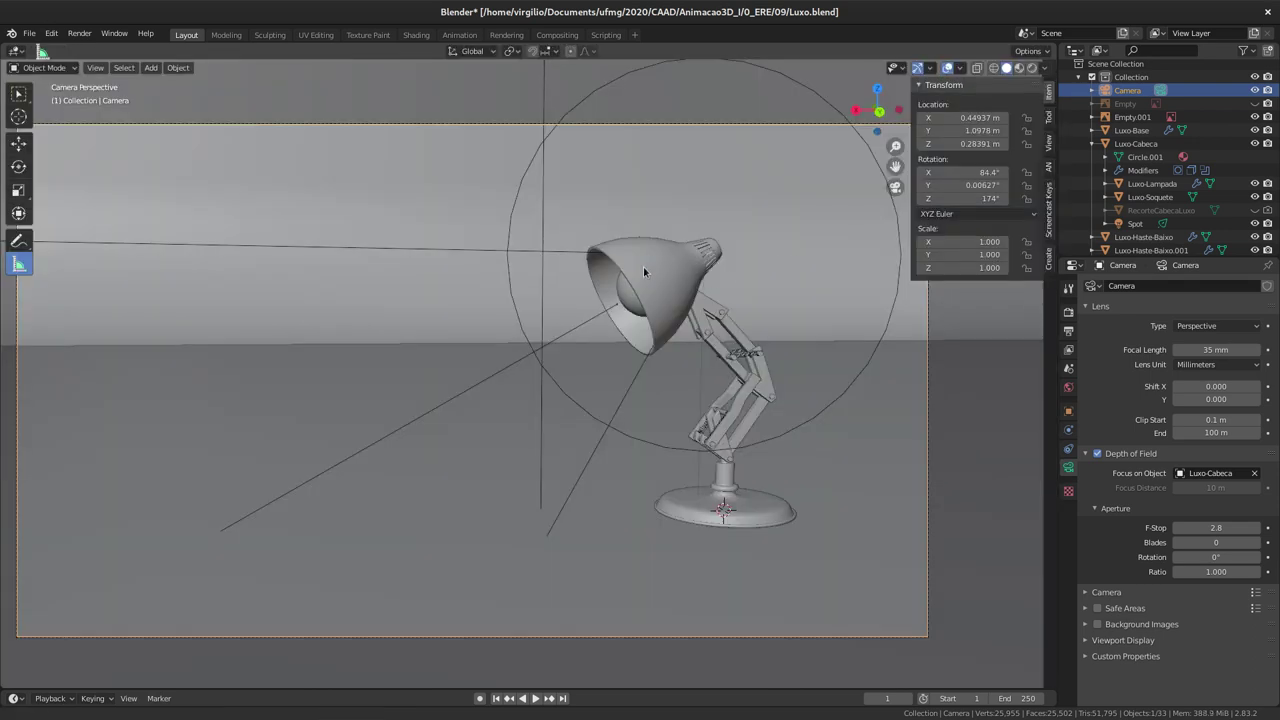
Zoom out, select the floor Plane, then select the lamp head Luxo-Cabeca
scroll(643, 266, "down", 2)
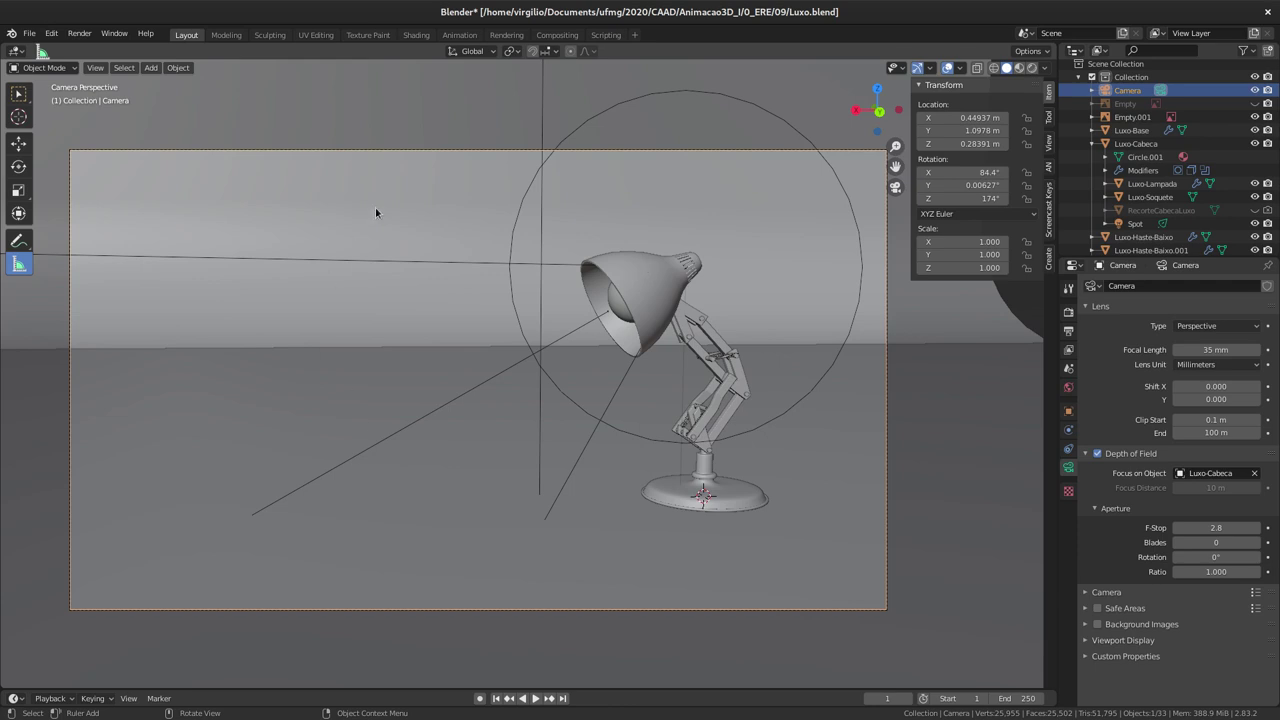
left_click(514, 473)
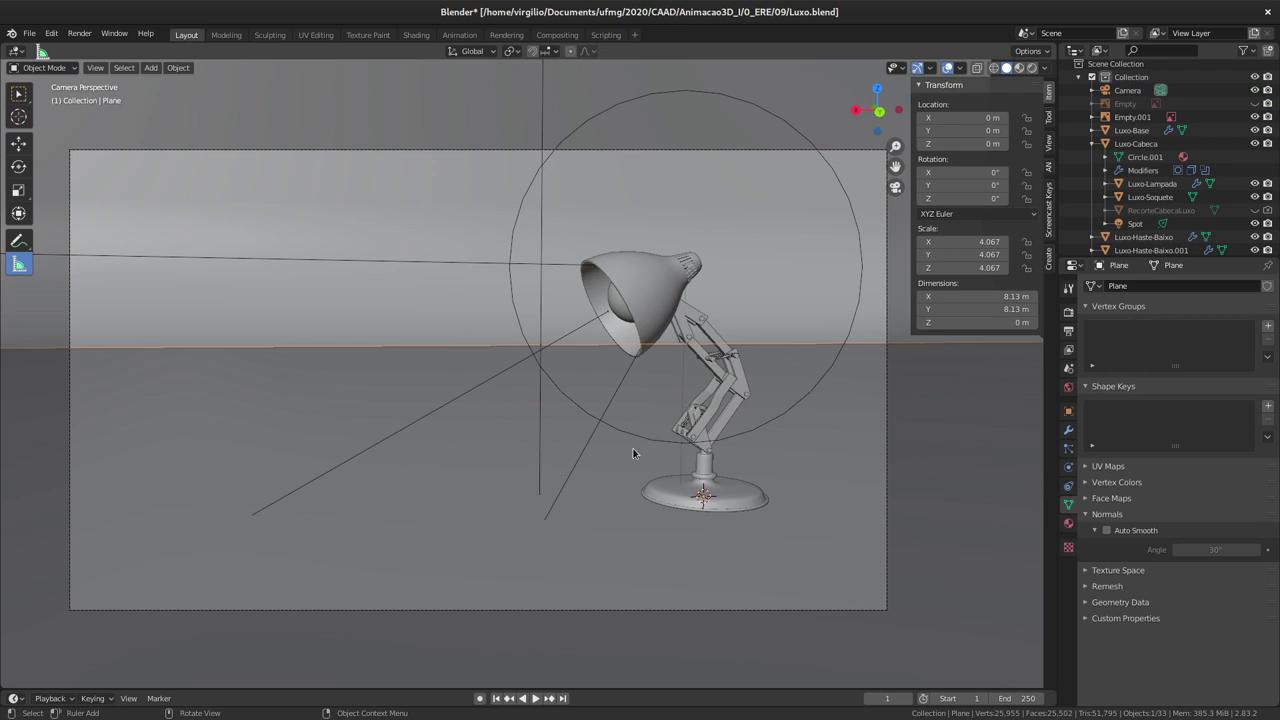
left_click(662, 287)
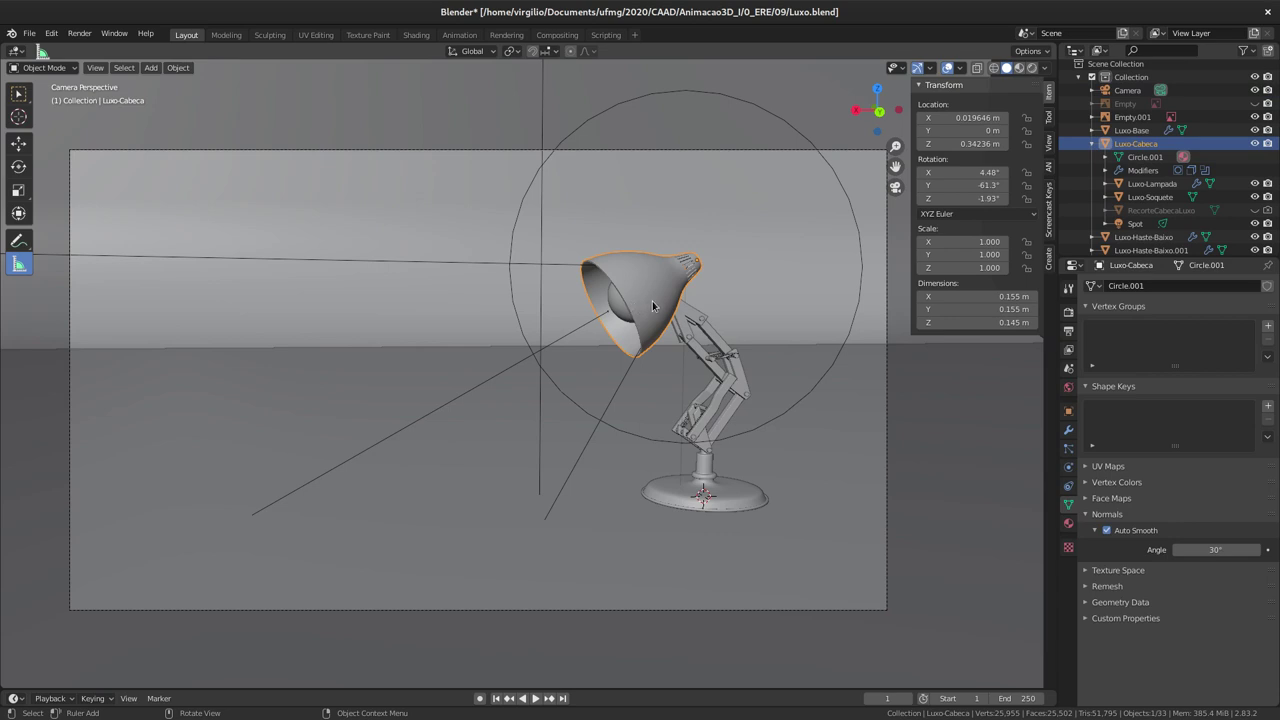
Enable File > External Data > Automatically Pack Into .blend, packing the 13 external files
left_click(29, 36)
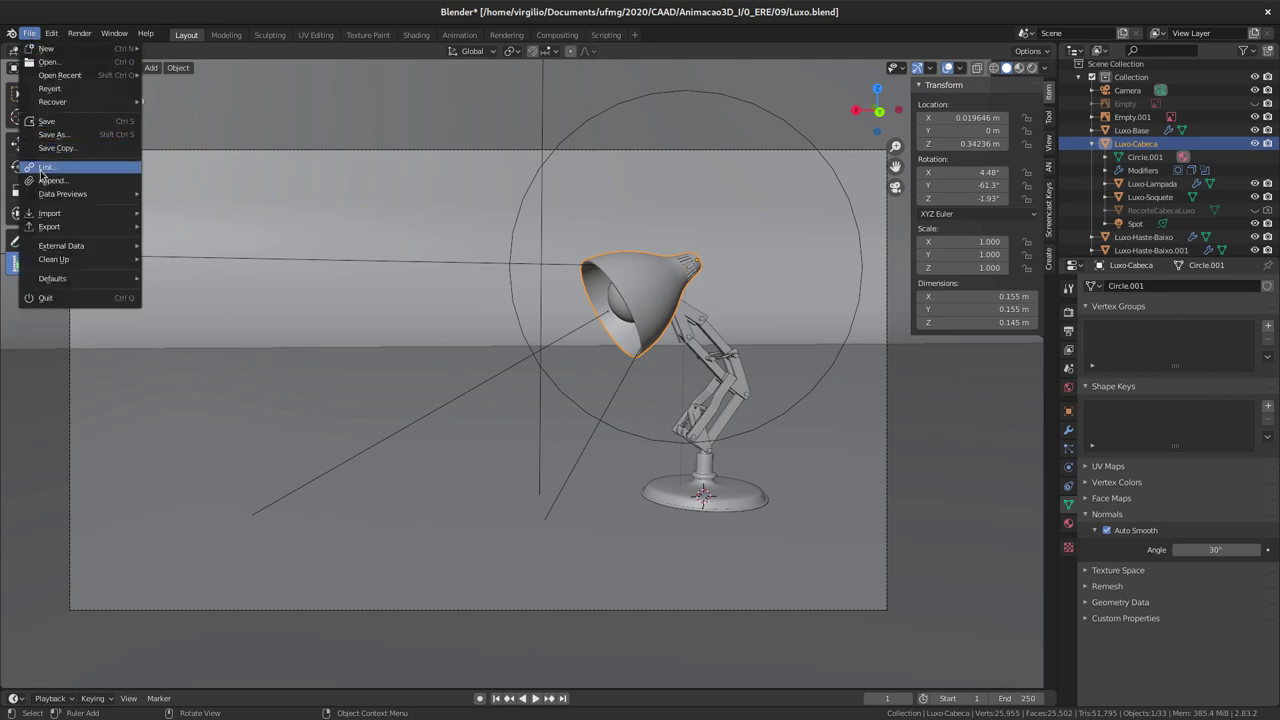
mouse_move(62, 246)
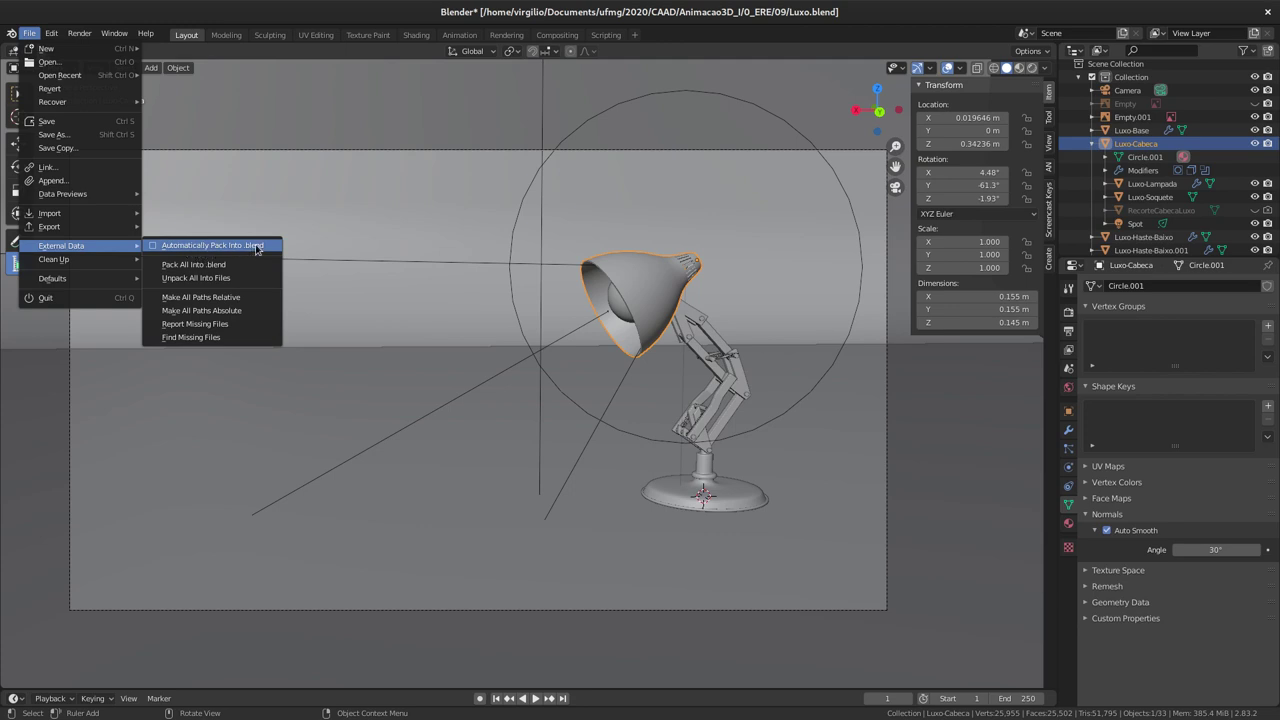
left_click(158, 249)
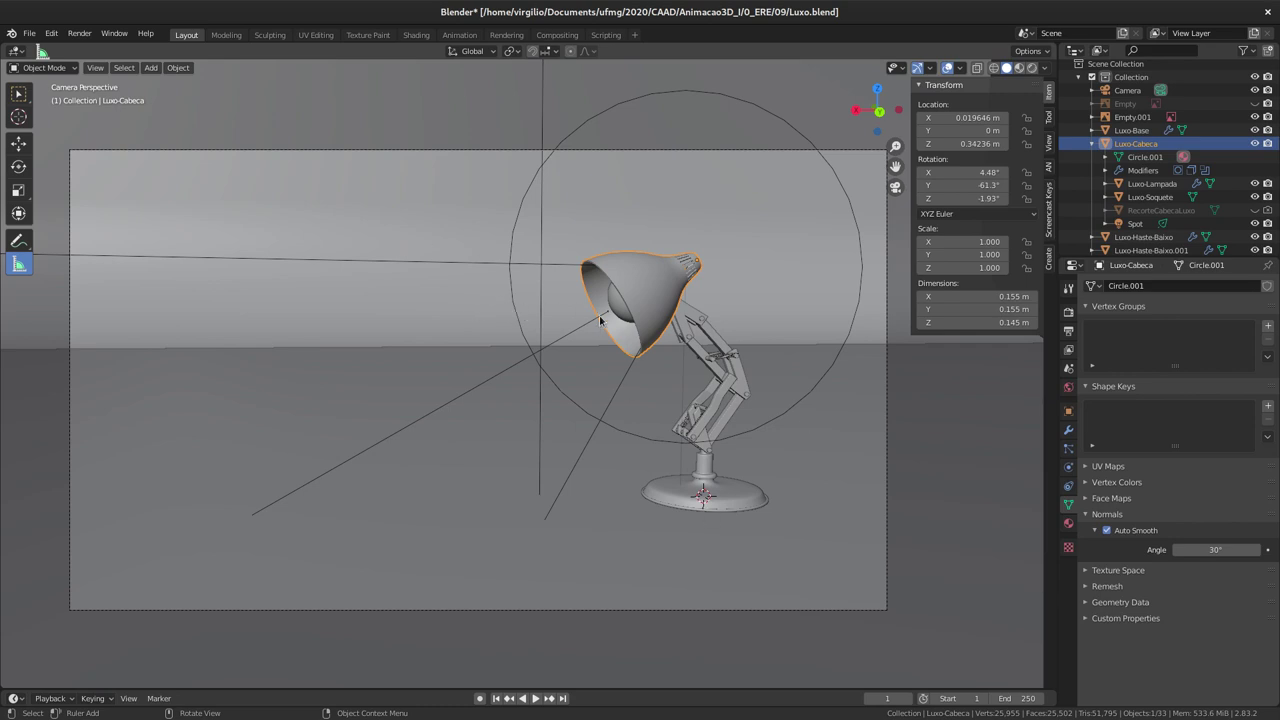
left_click(30, 33)
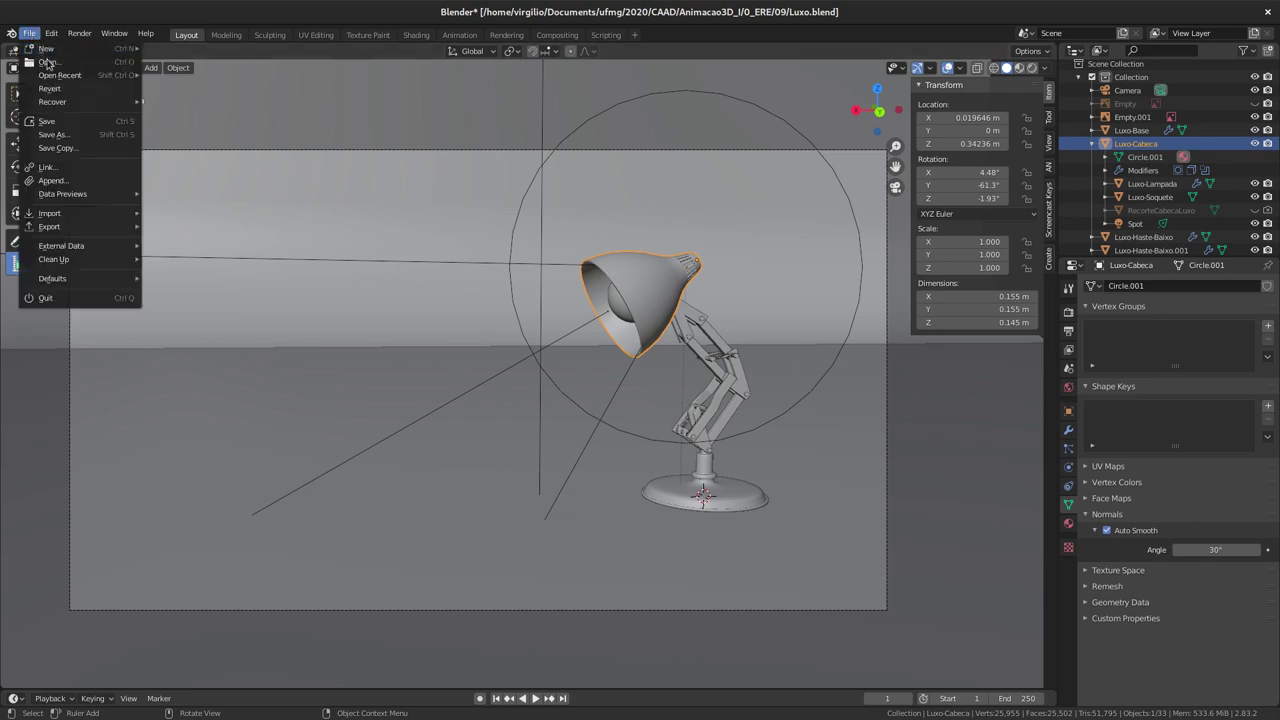
Save the scene with its packed files to Luxo.blend
left_click(52, 122)
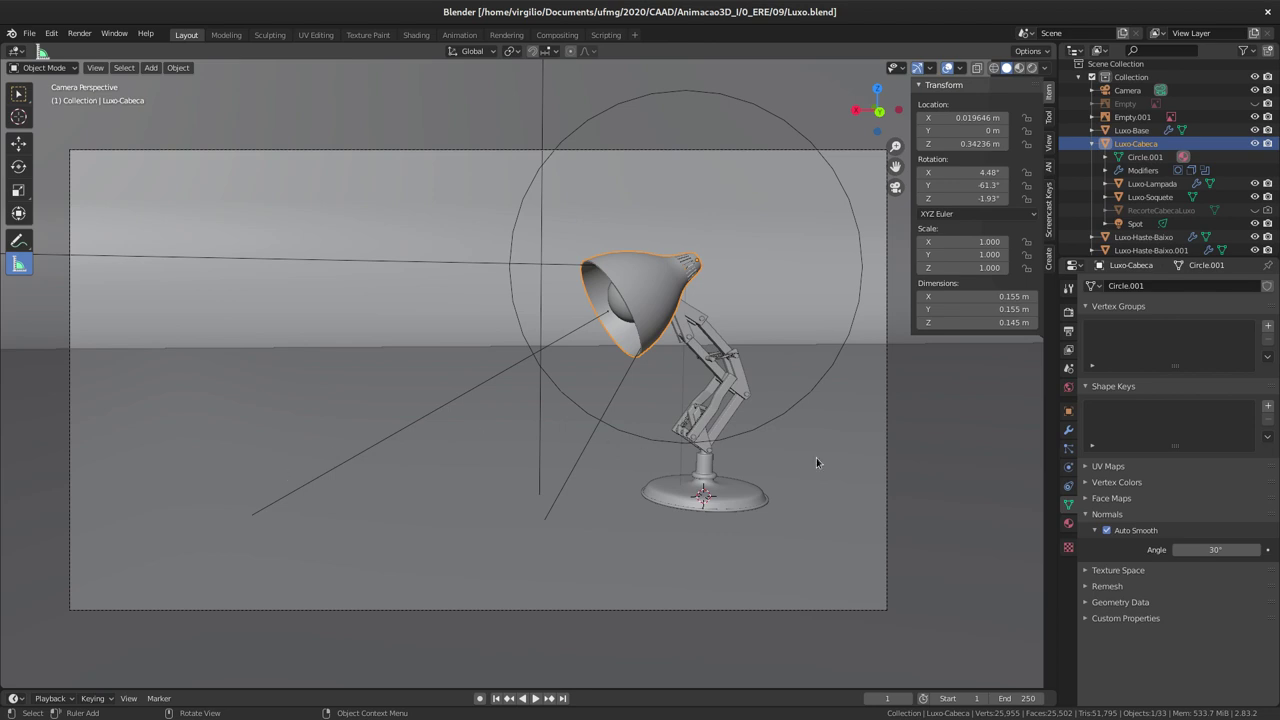
left_click(29, 33)
mouse_move(61, 245)
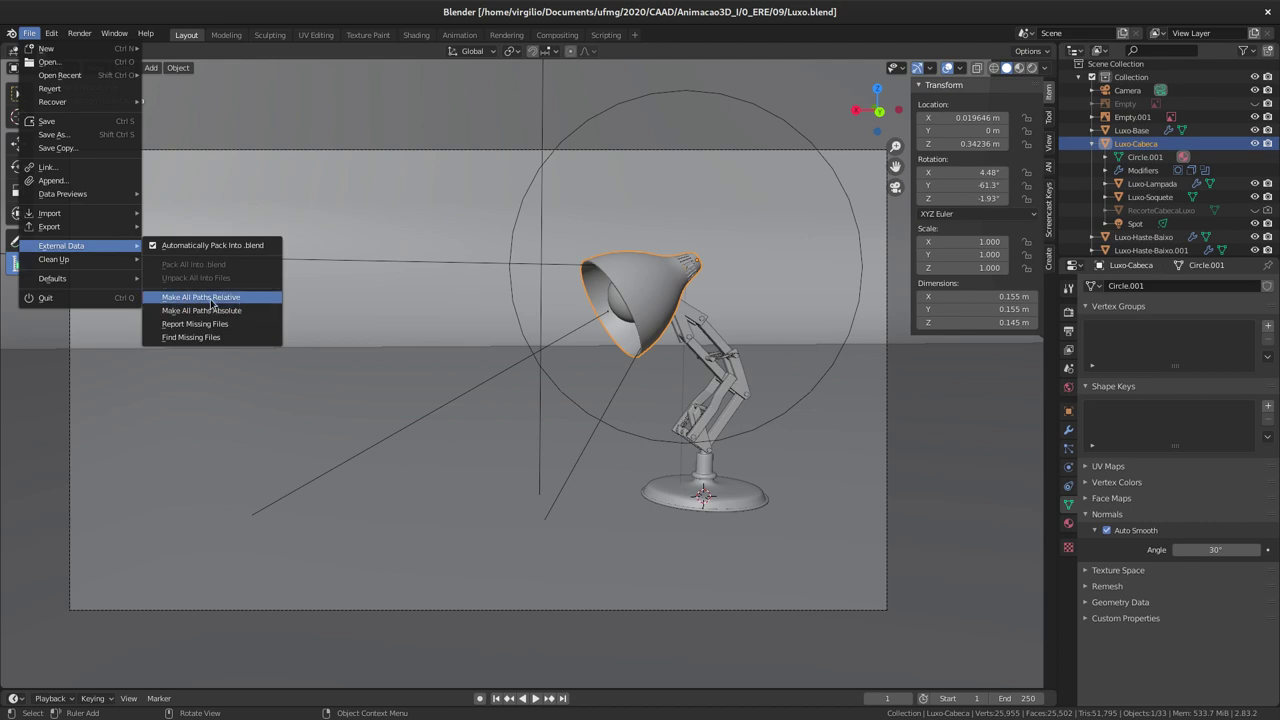